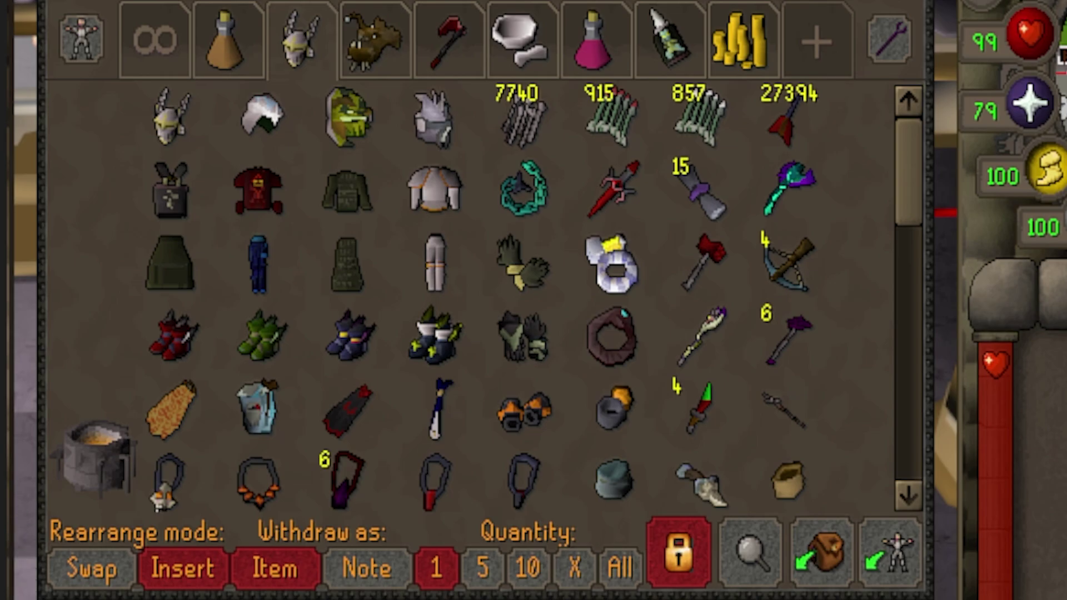
Switch the bank from the helmet category to the ∞ All items tab.
left_click(154, 39)
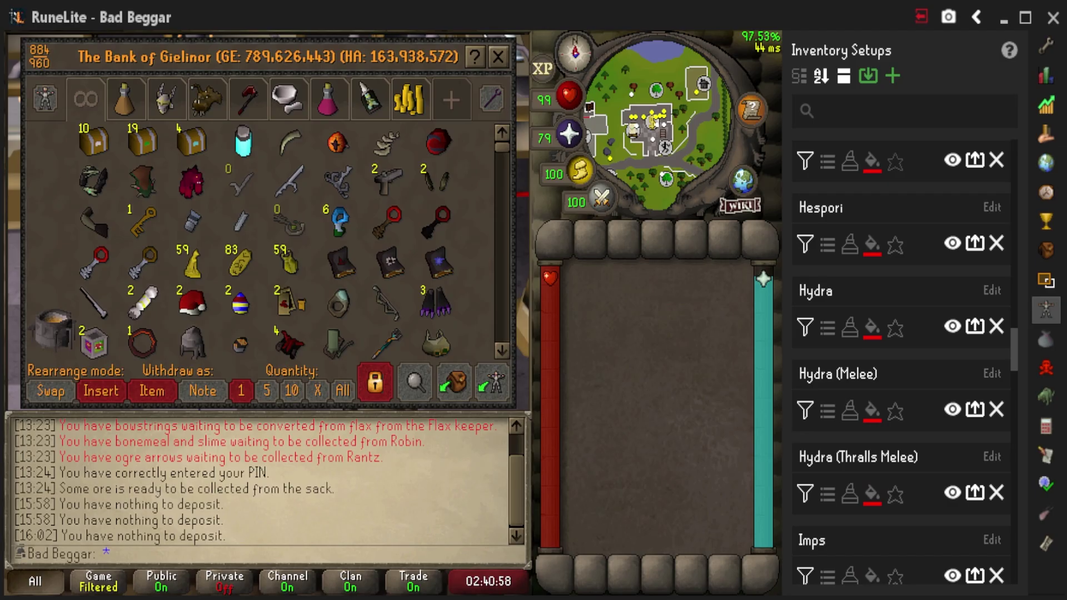
Search the inventory setups for 'herb' and view the Herb Run setup.
left_click(882, 106)
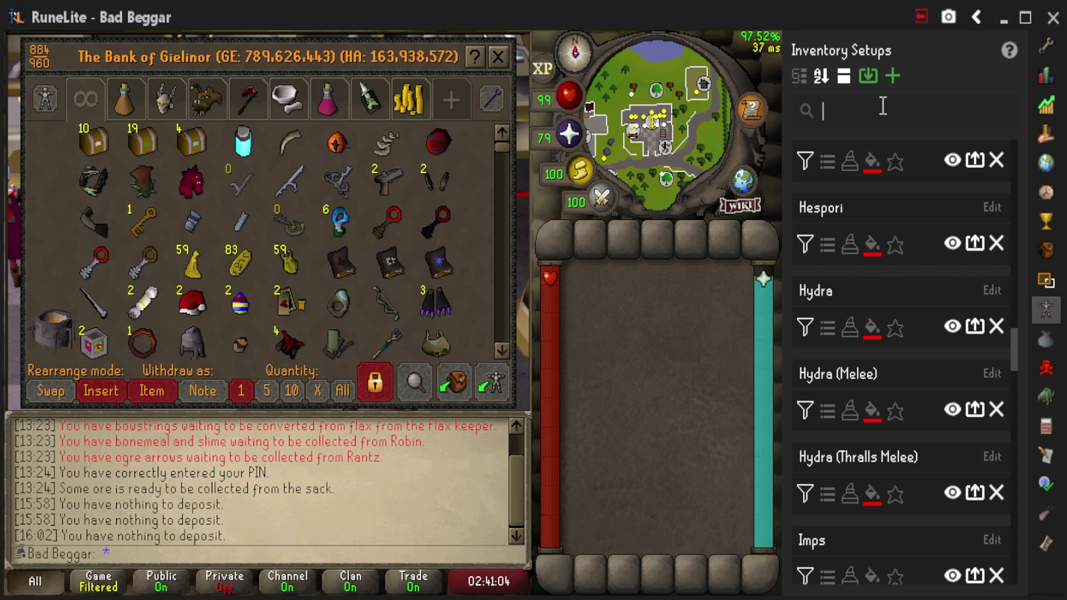
type("herb")
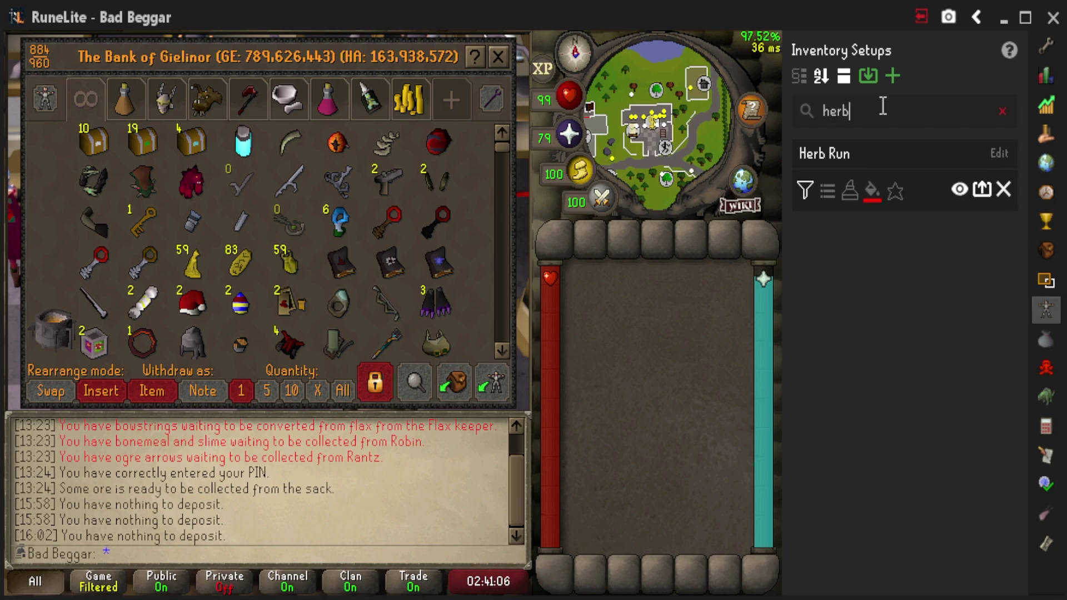
left_click(955, 189)
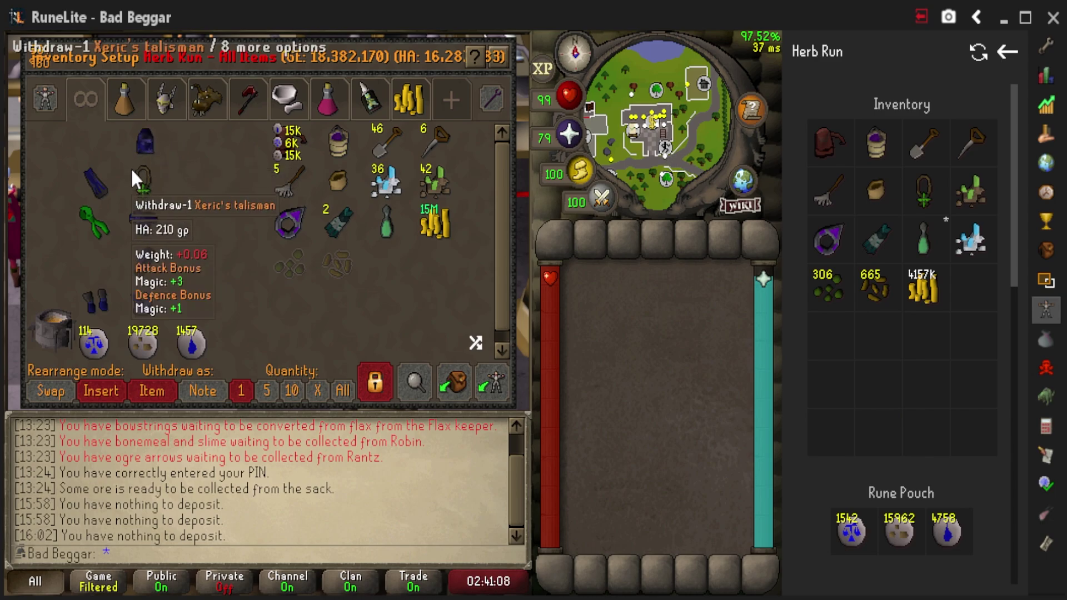
Withdraw the highlighted Graceful outfit pieces and wear them all.
left_click(89, 213)
left_click(145, 220)
left_click(143, 261)
left_click(146, 301)
left_click(93, 300)
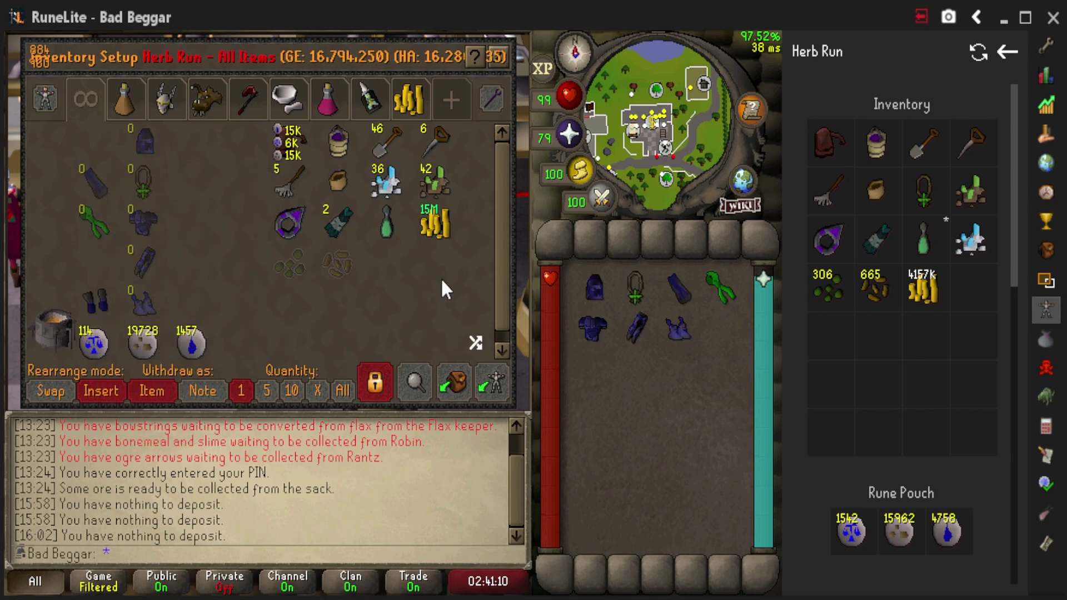
left_click(593, 328)
left_click(593, 287)
left_click(635, 287)
left_click(636, 328)
left_click(678, 288)
left_click(678, 328)
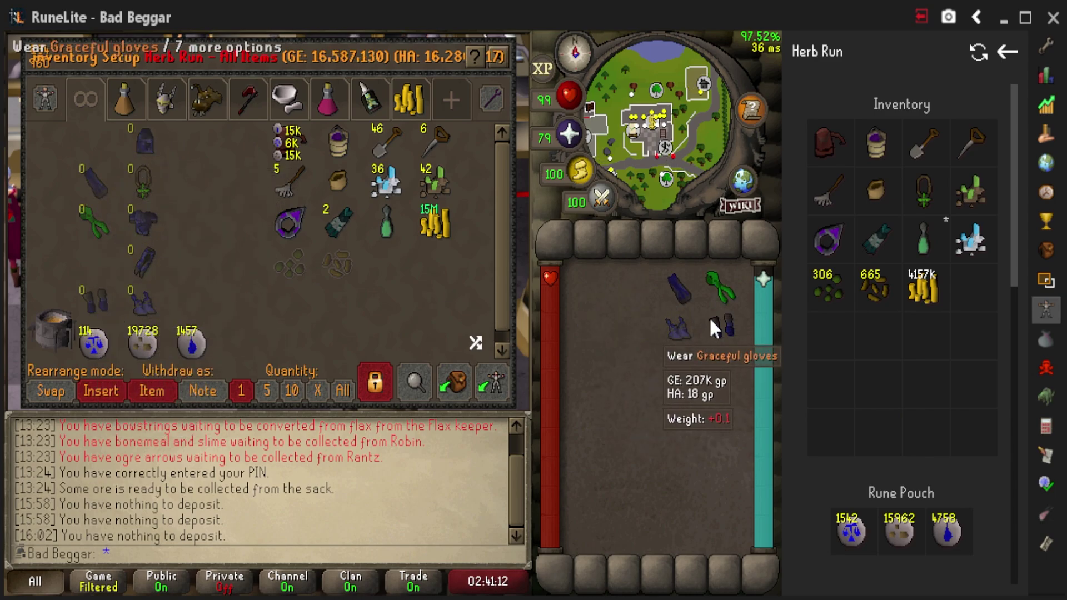
Withdraw the highlighted herb run tools and supplies from the bank.
left_click(289, 142)
left_click(338, 142)
left_click(386, 143)
left_click(436, 139)
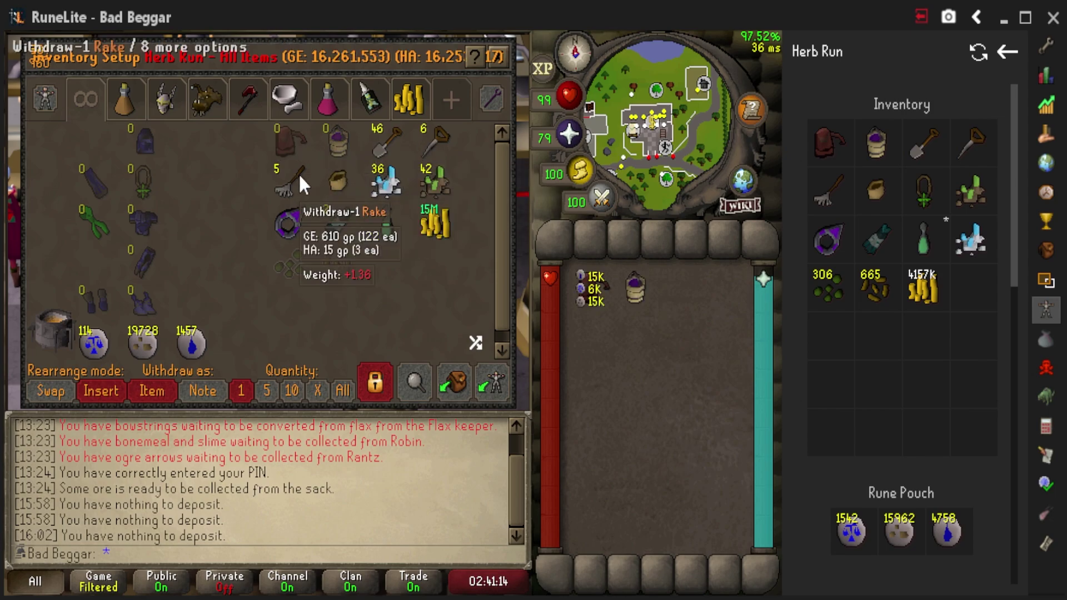
left_click(340, 177)
left_click(386, 180)
left_click(434, 179)
left_click(290, 220)
left_click(336, 223)
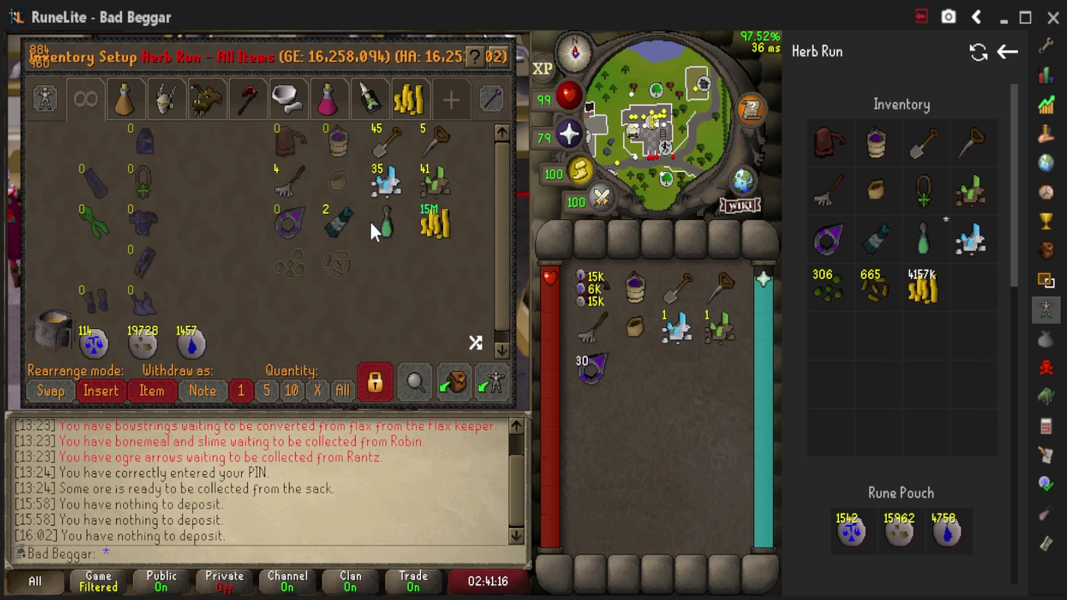
left_click(385, 222)
Withdraw all but one coin, close the bank, and check the worn equipment.
right_click(447, 224)
left_click(406, 351)
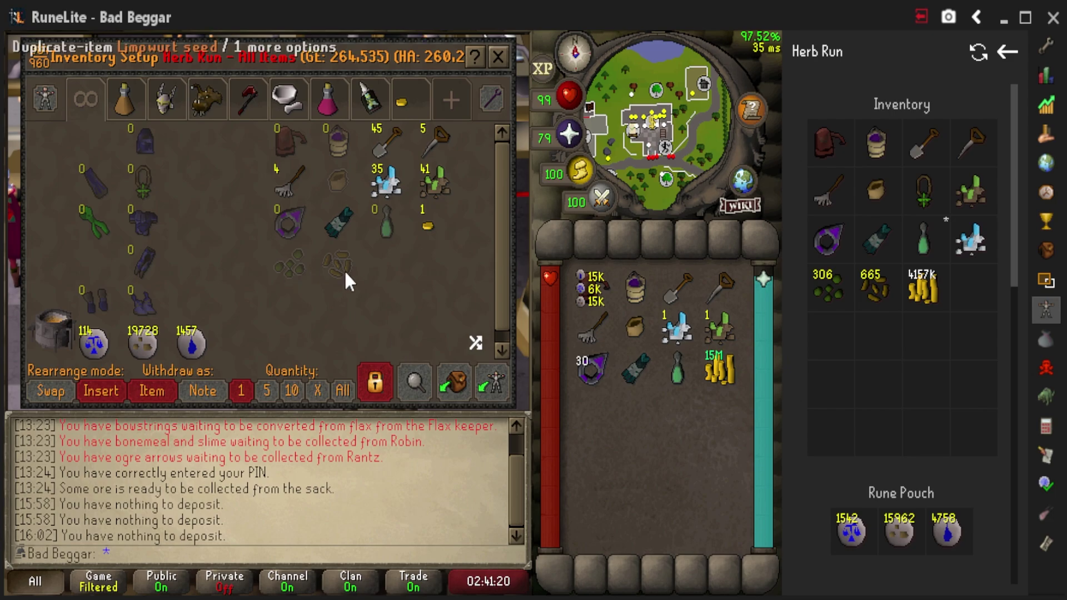
key("Escape")
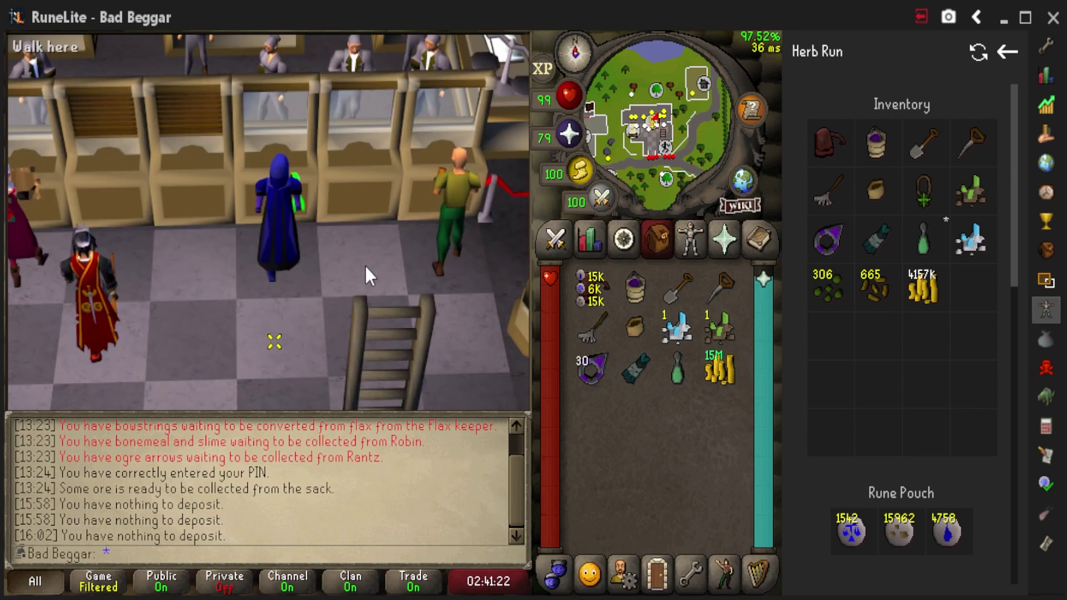
left_click(693, 237)
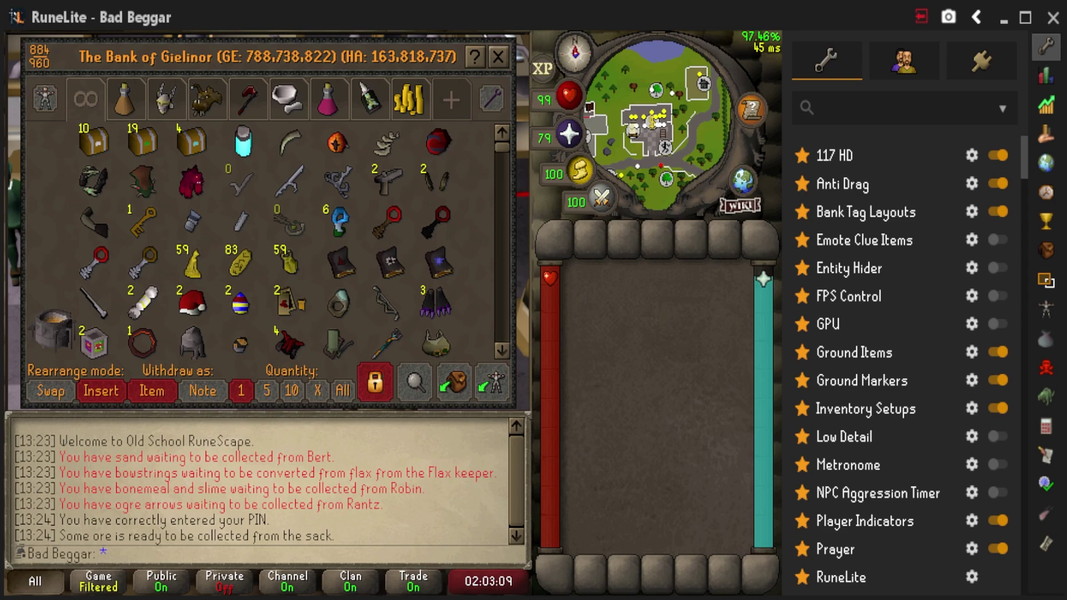
Search the Plugin Hub for 'inventory setup', then 'bank tag layout', confirming both are installed.
left_click(981, 60)
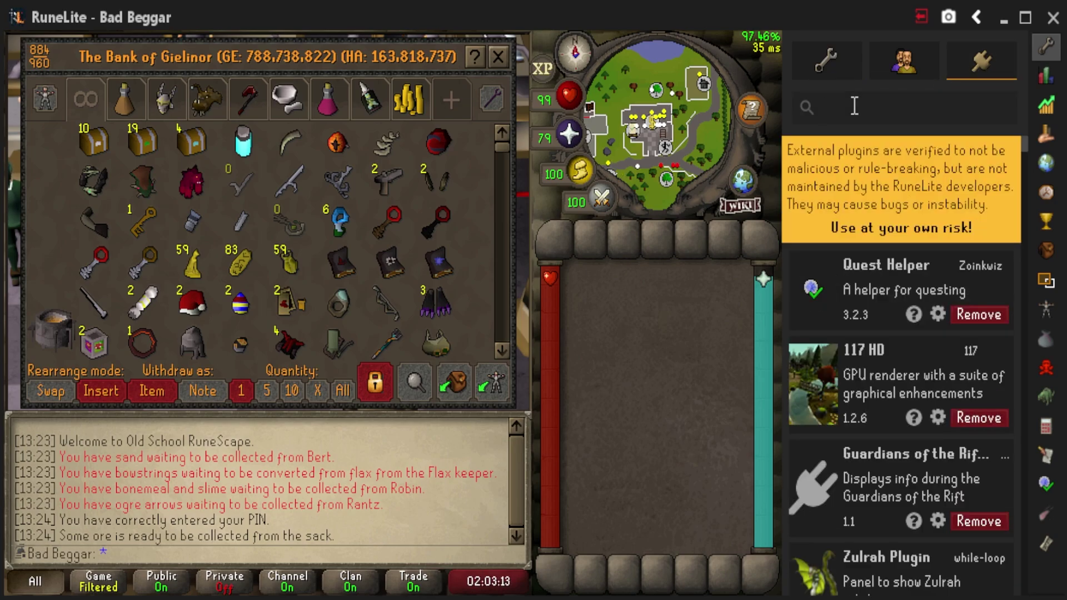
type("inventory setup")
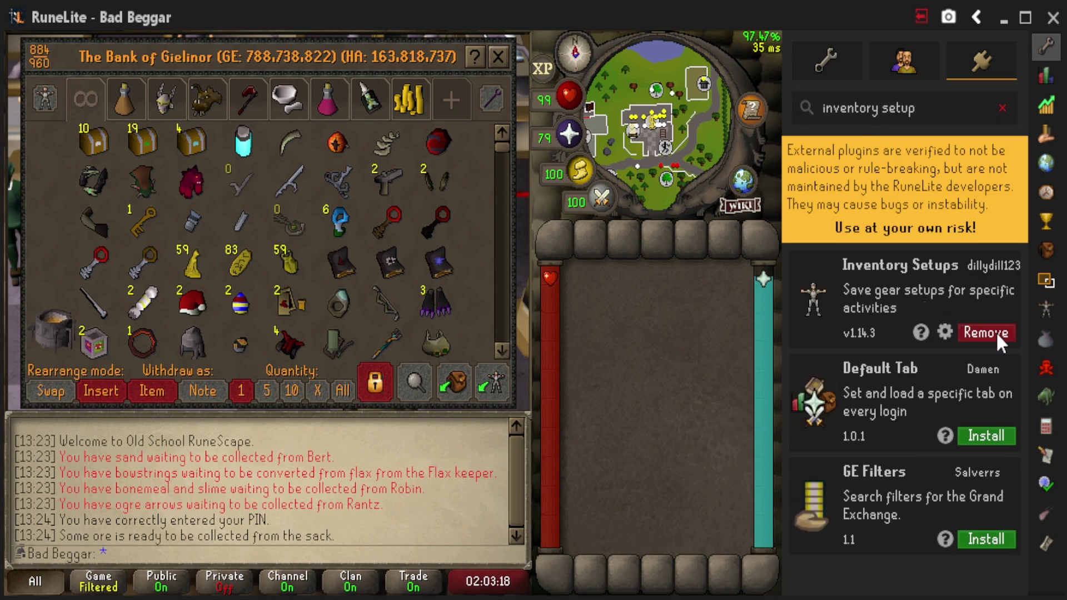
left_click(1002, 108)
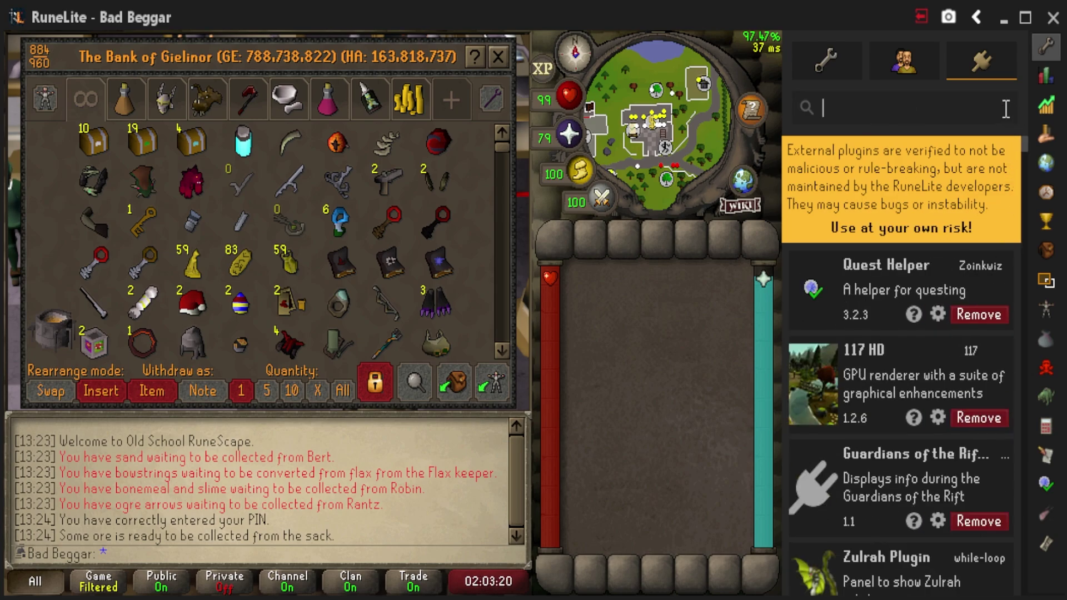
type("bank t")
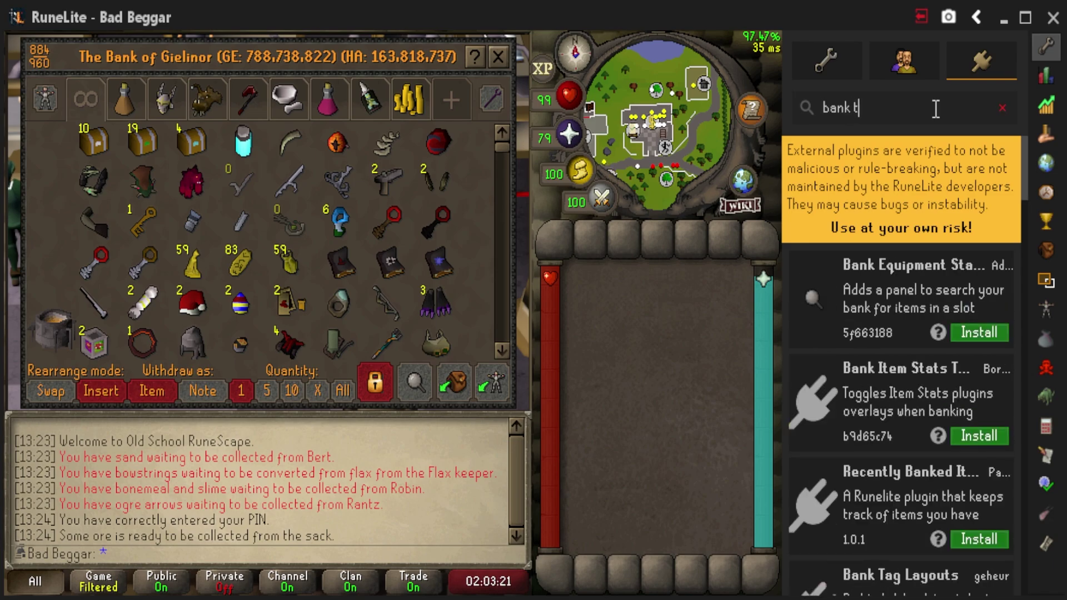
type("ag lkay")
key("BackSpace")
key("BackSpace")
key("BackSpace")
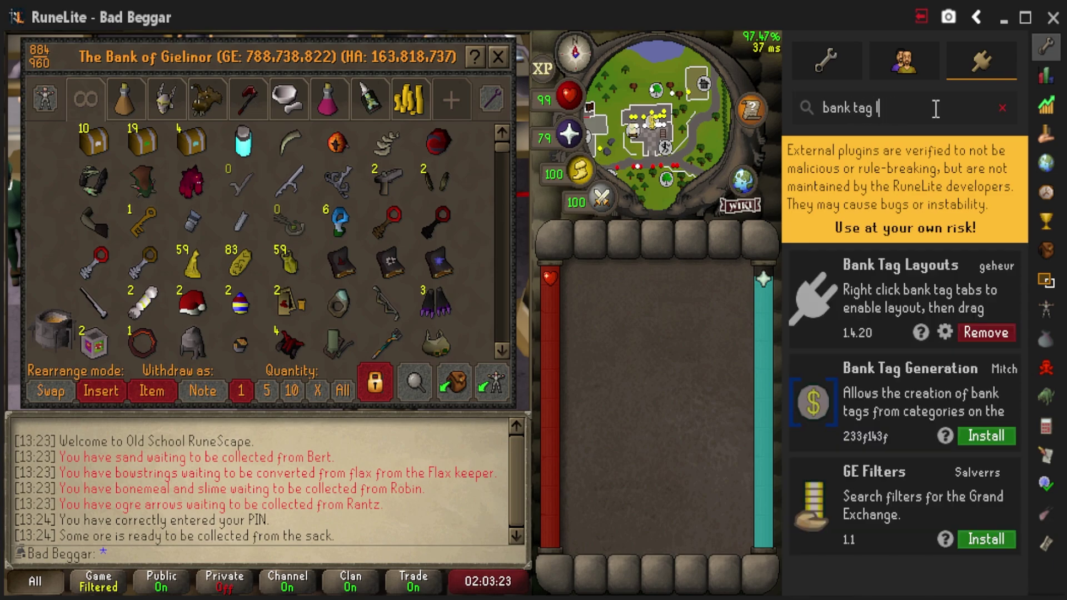
type("ayout")
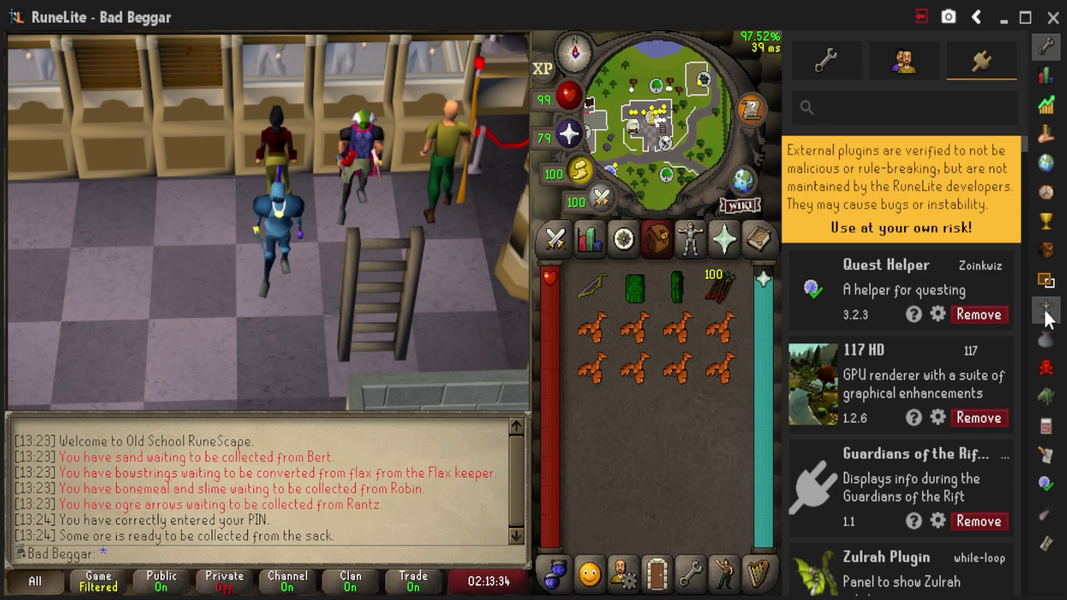
Show the Inventory Setups panel, check worn equipment and inventory, and browse the setups list.
left_click(1043, 307)
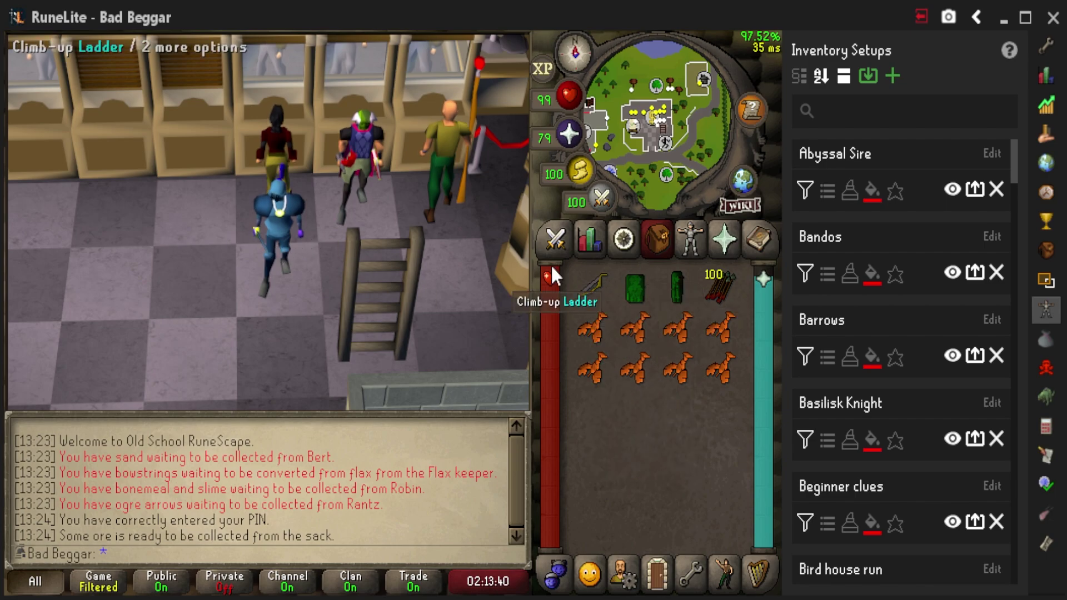
left_click(685, 242)
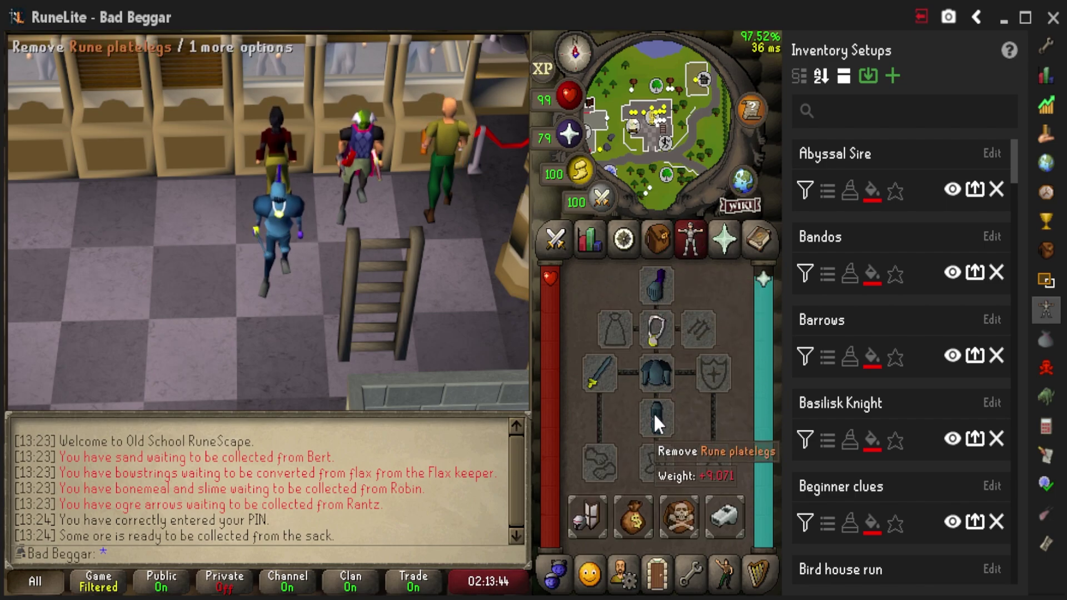
left_click(657, 239)
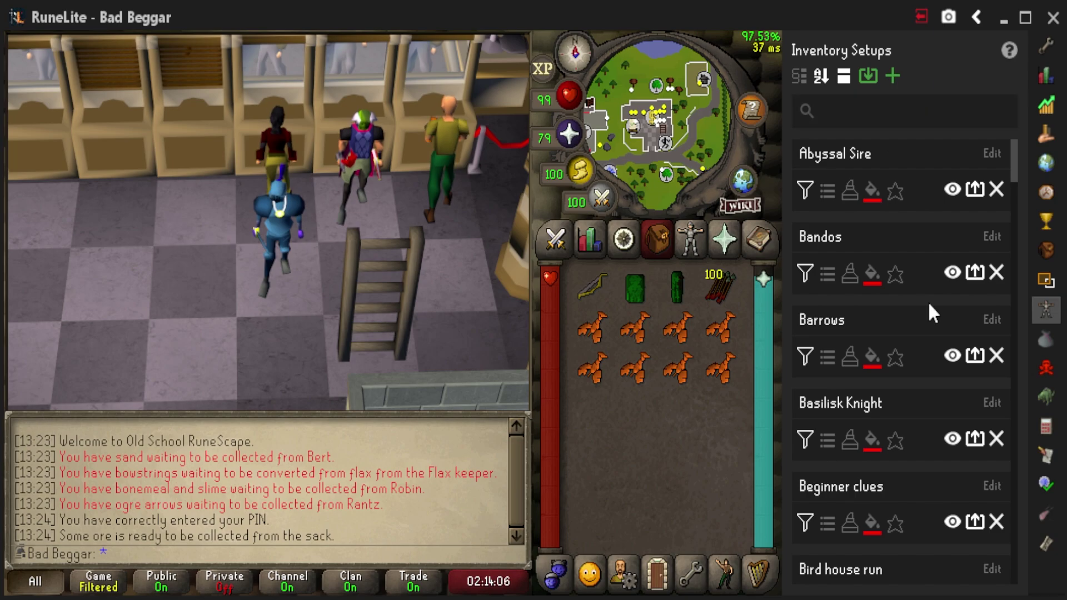
scroll(916, 300, "down", 4)
scroll(910, 284, "down", 5)
scroll(885, 218, "up", 9)
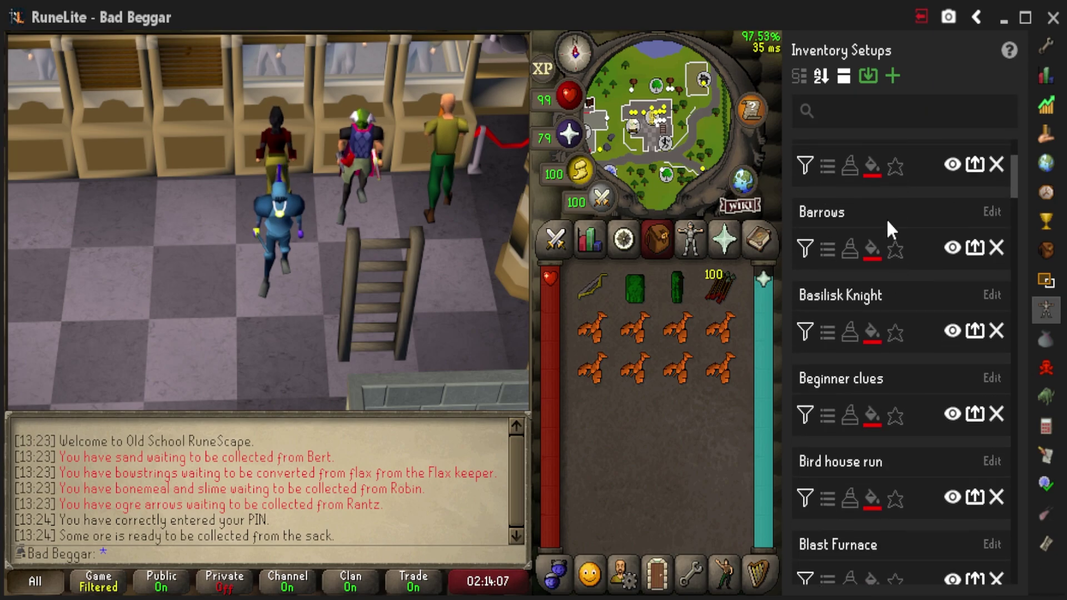
Search setups for 'f2p chad' and view the F2P CHAD setup's contents.
left_click(853, 112)
type("f2p chadf")
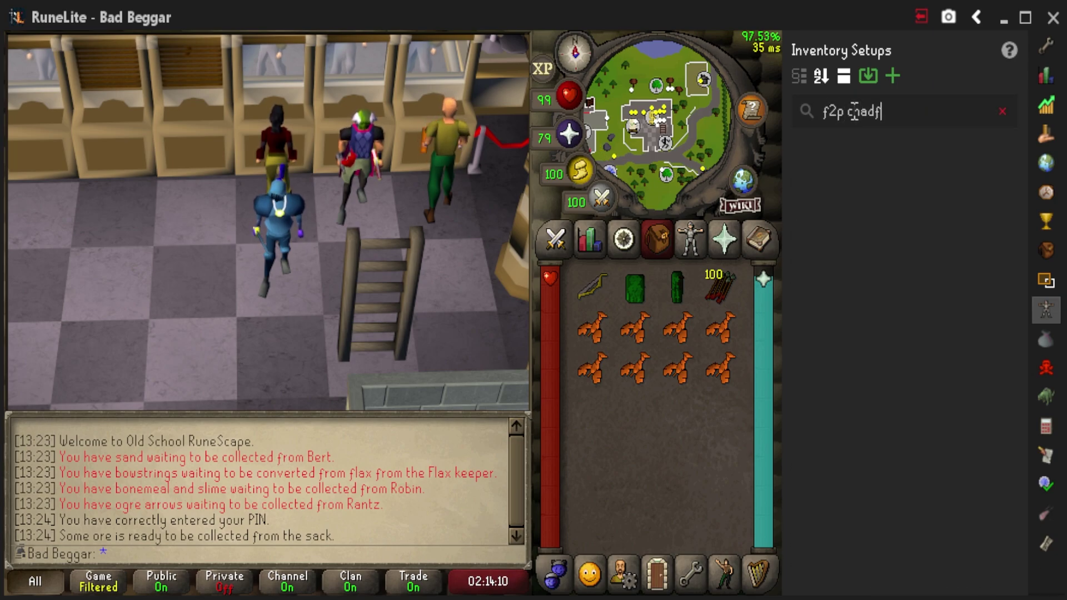
key("BackSpace")
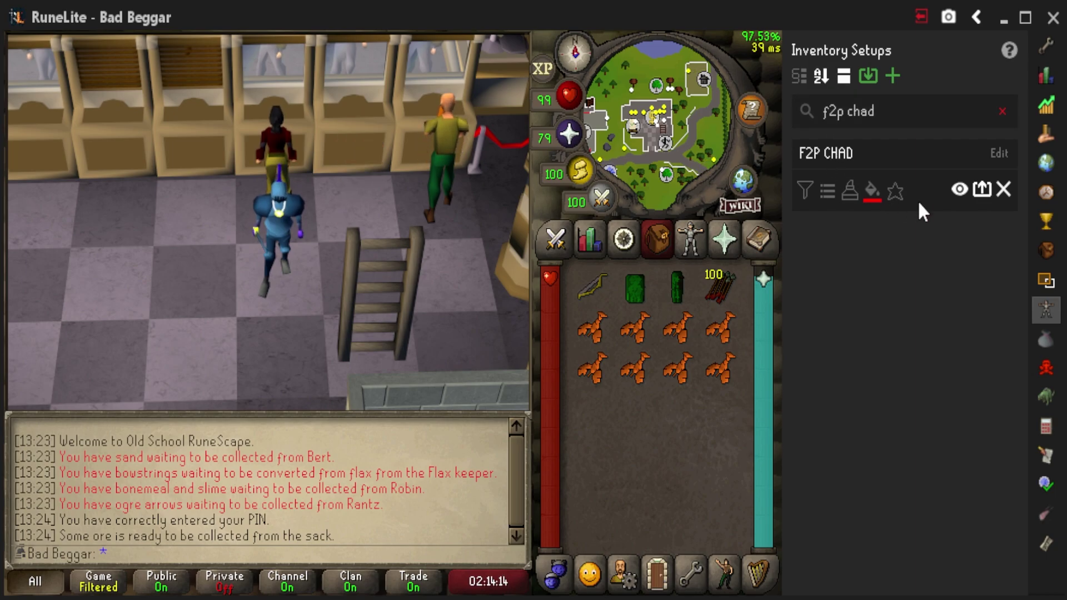
left_click(959, 188)
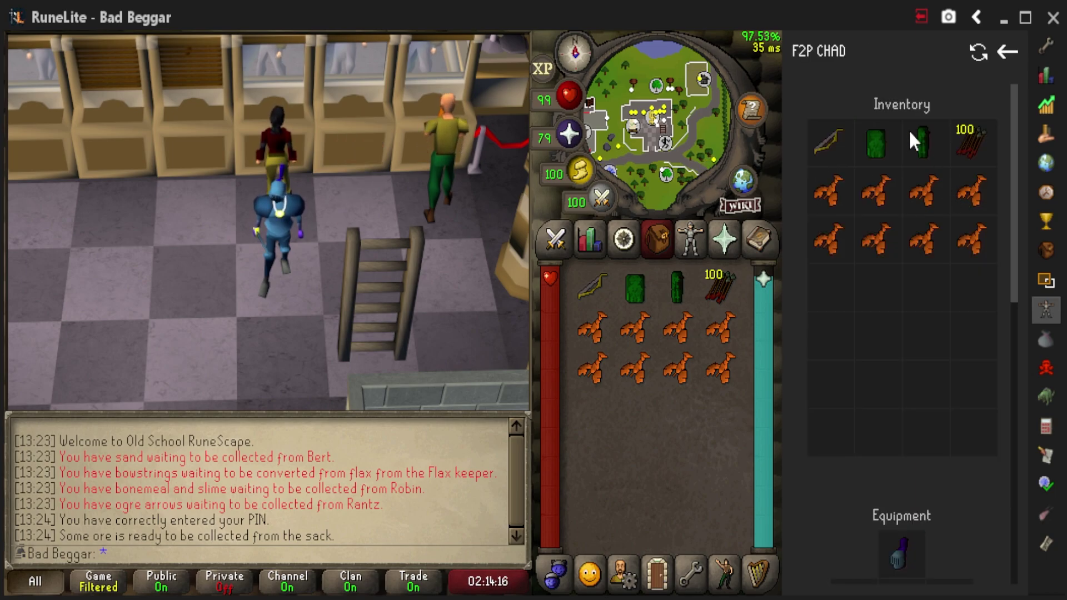
Open the bank at the booth and view F2P CHAD so the bank shows only its items.
scroll(859, 181, "down", 10)
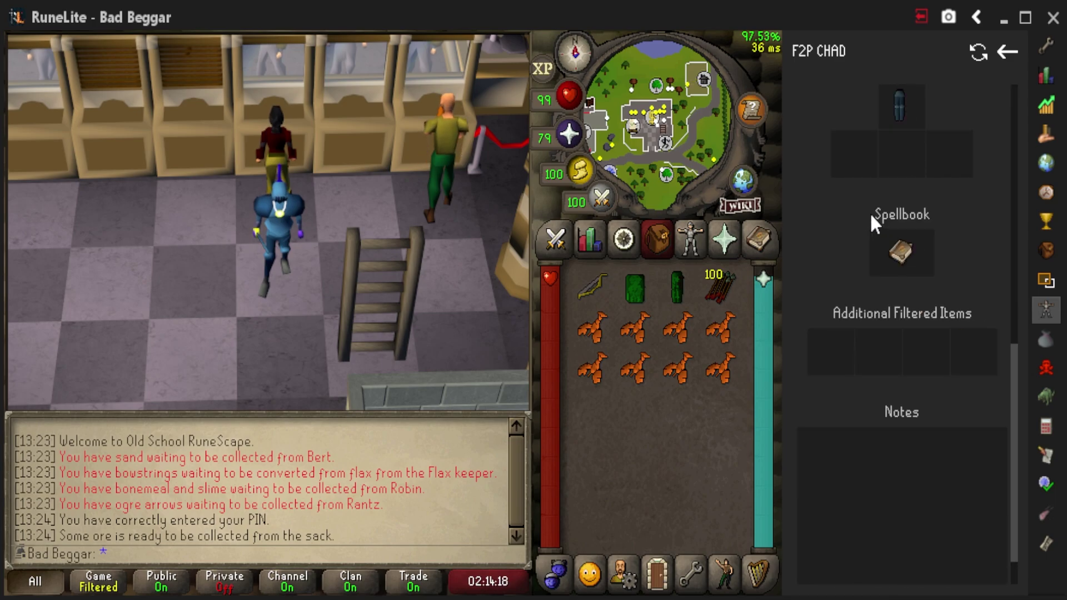
scroll(869, 213, "up", 10)
left_click(252, 78)
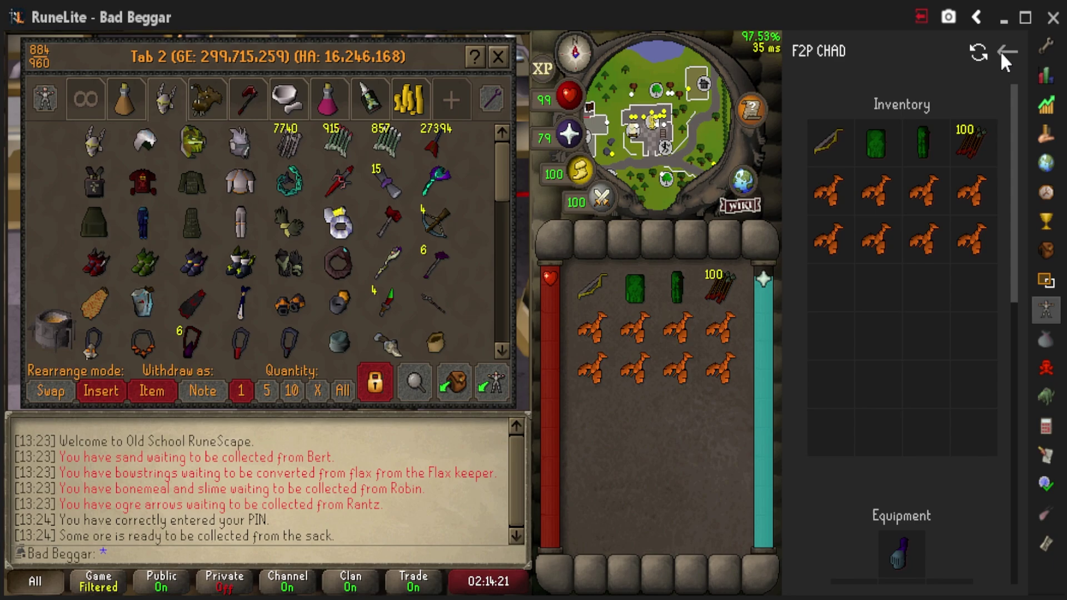
left_click(1001, 51)
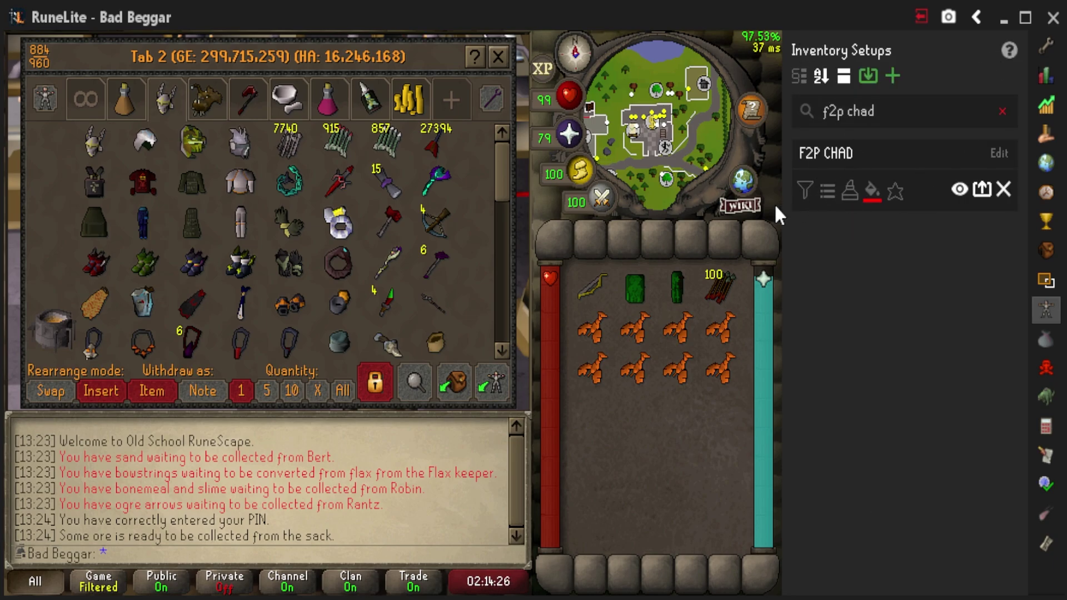
left_click(804, 185)
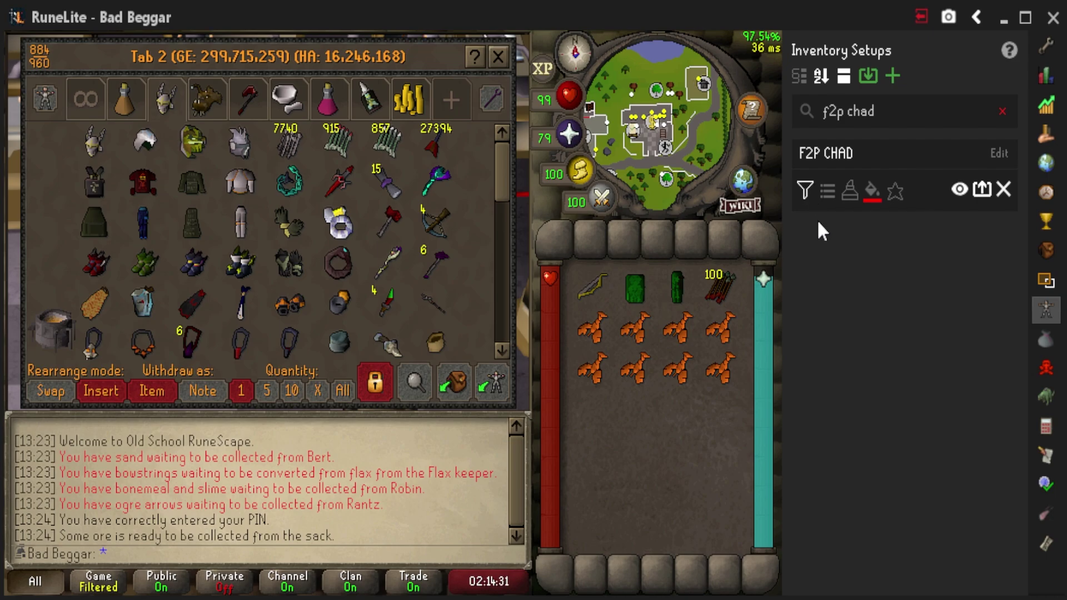
left_click(959, 190)
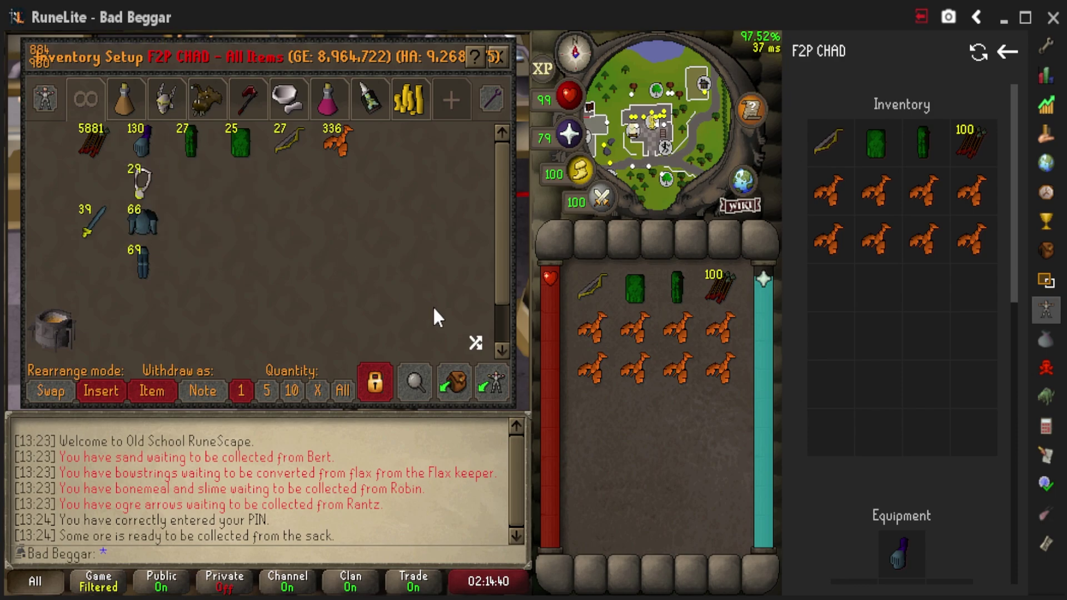
Apply an auto layout with lobsters grouped in column 3, then deposit all inventory lobsters.
right_click(475, 344)
left_click(432, 378)
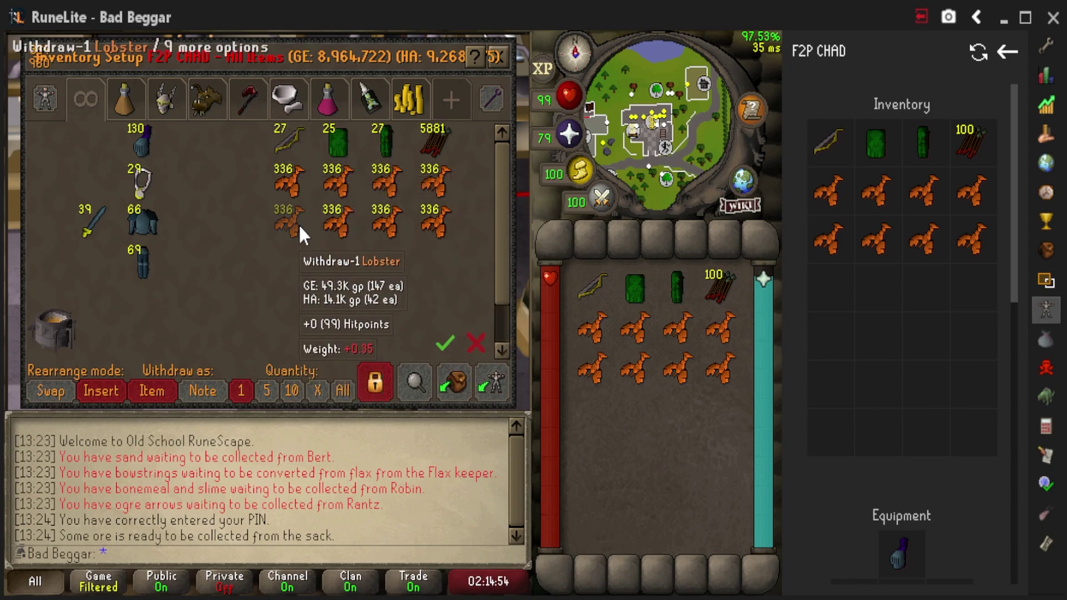
left_click_drag(298, 223, 299, 289)
left_click_drag(205, 222, 205, 222)
left_click_drag(329, 224, 193, 161)
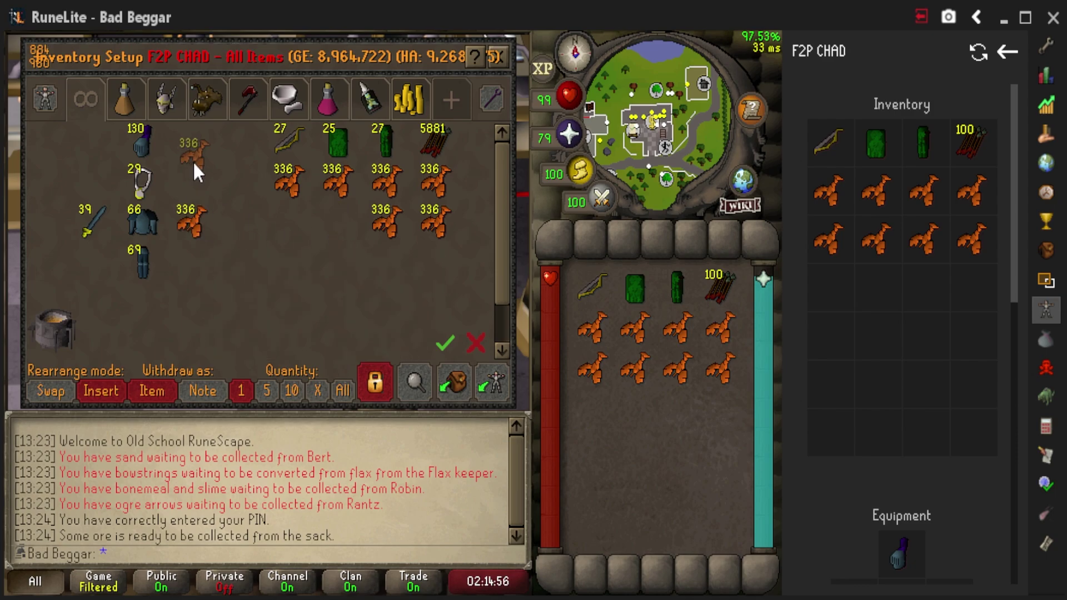
left_click(447, 343)
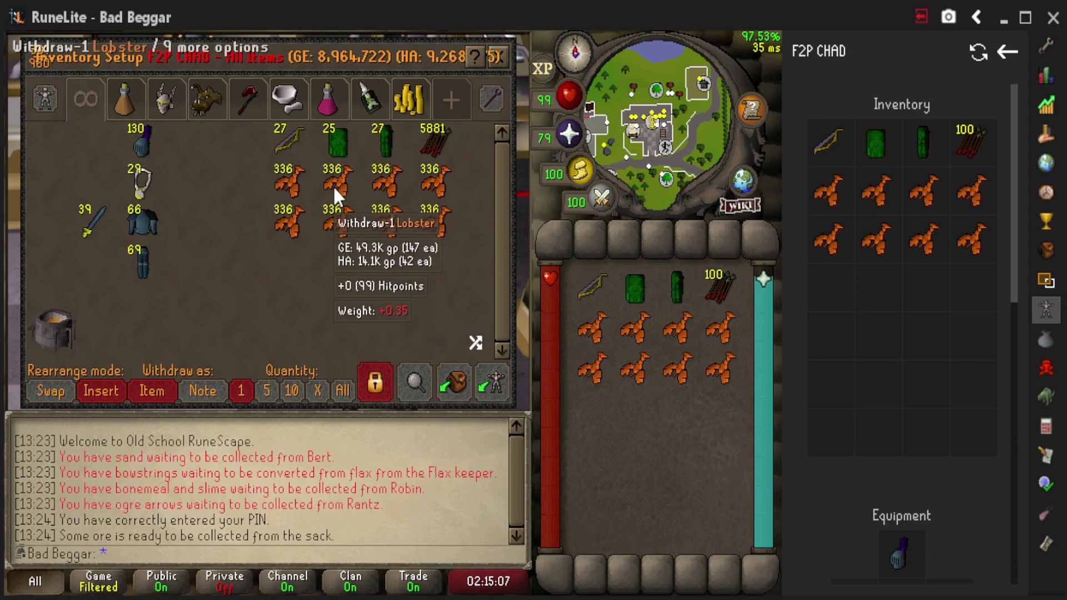
right_click(635, 322)
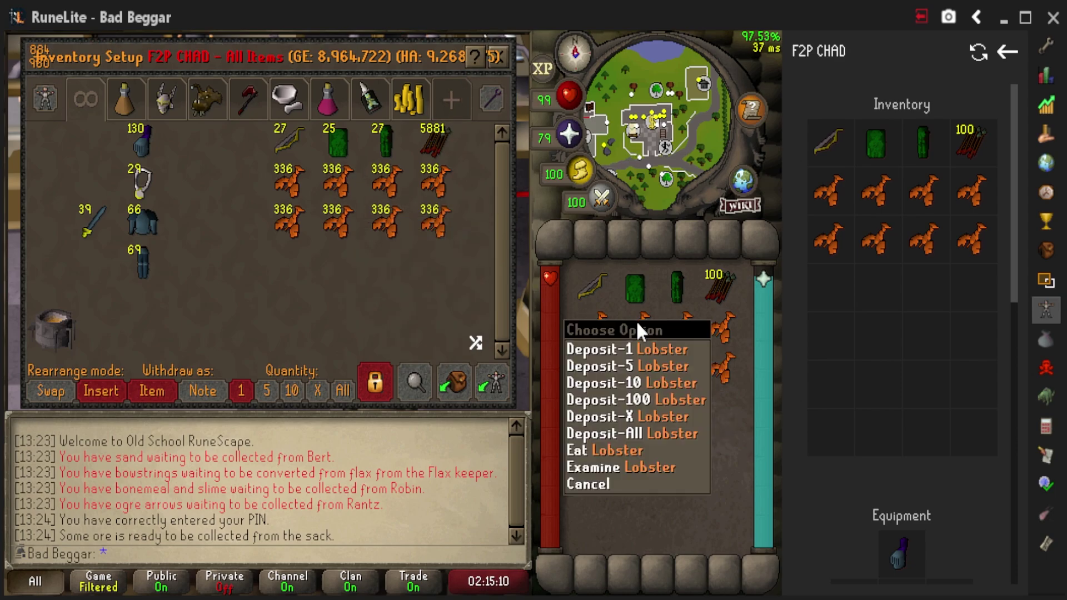
left_click(611, 387)
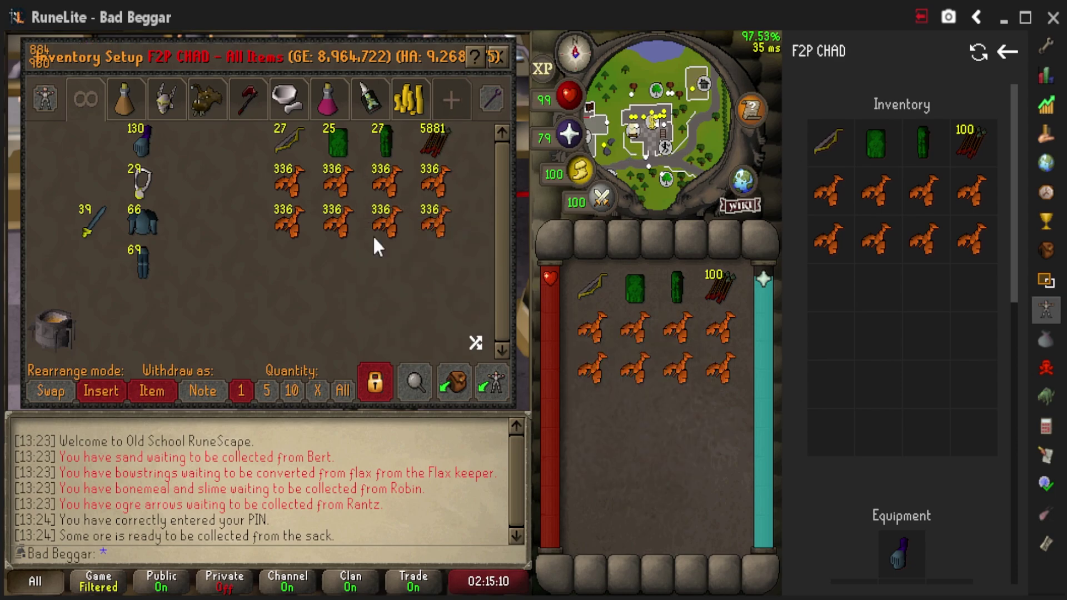
Fill the inventory with swordfish from bank Tab 3 and close the bank.
left_click(209, 104)
right_click(194, 183)
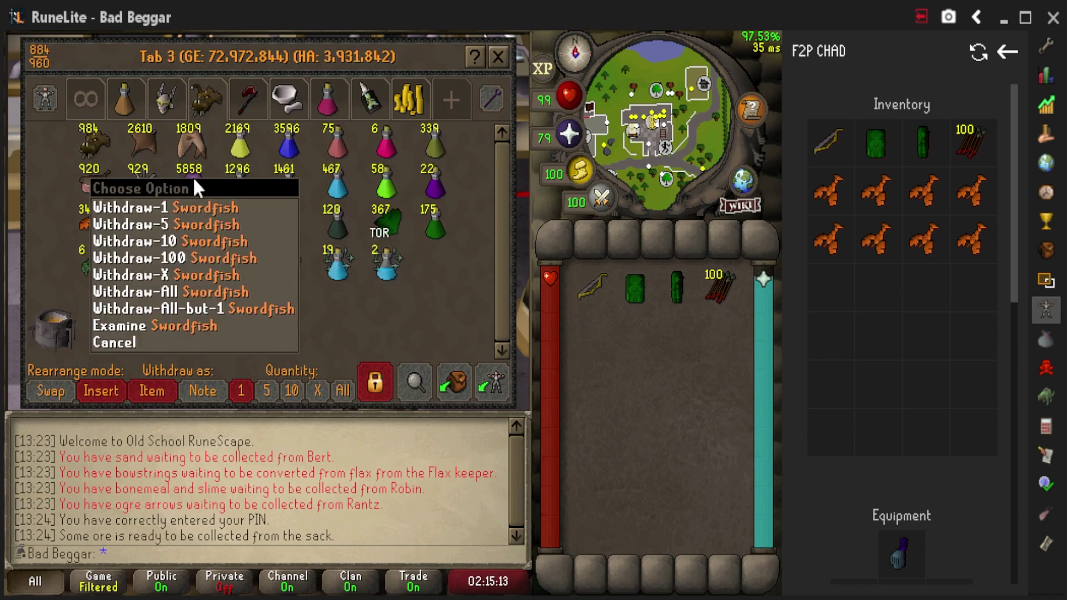
left_click(178, 259)
key("Escape")
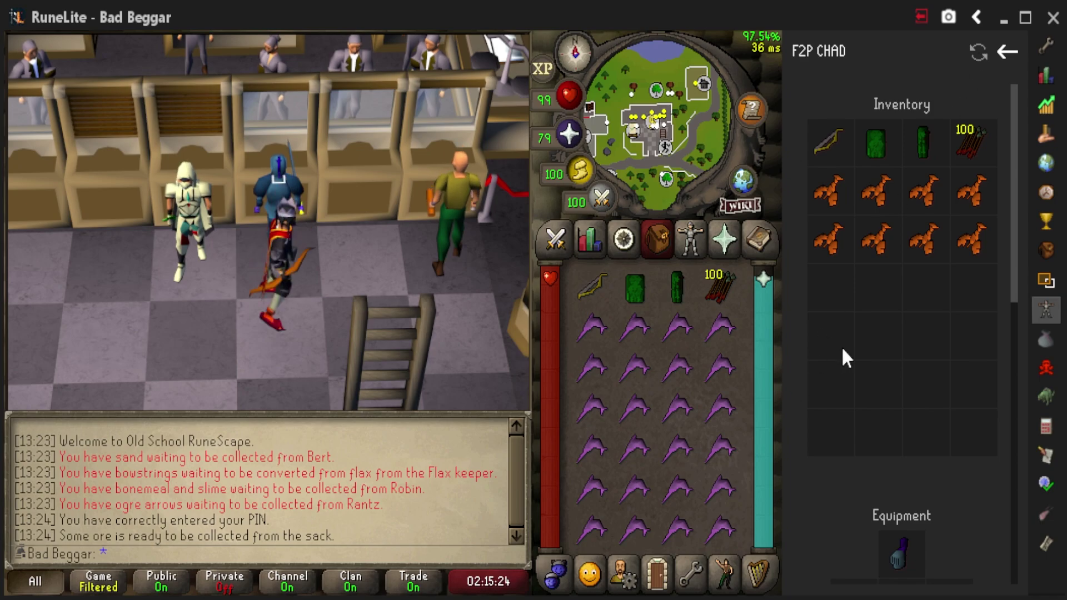
Reopen the bank, move the swordfish beside the setup items, and preview the auto layout.
left_click(280, 130)
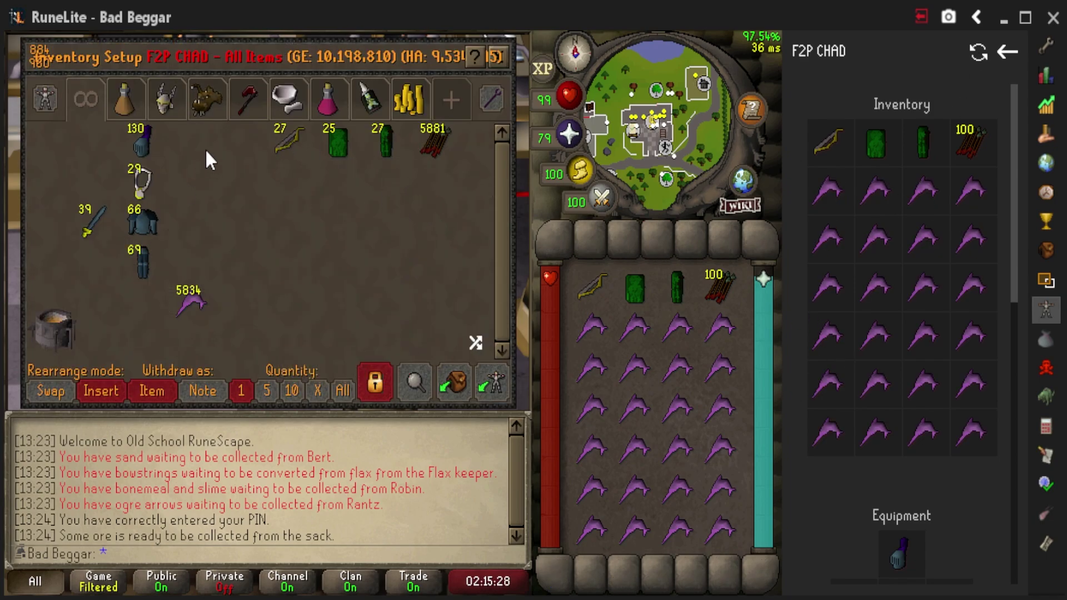
left_click_drag(196, 303, 285, 182)
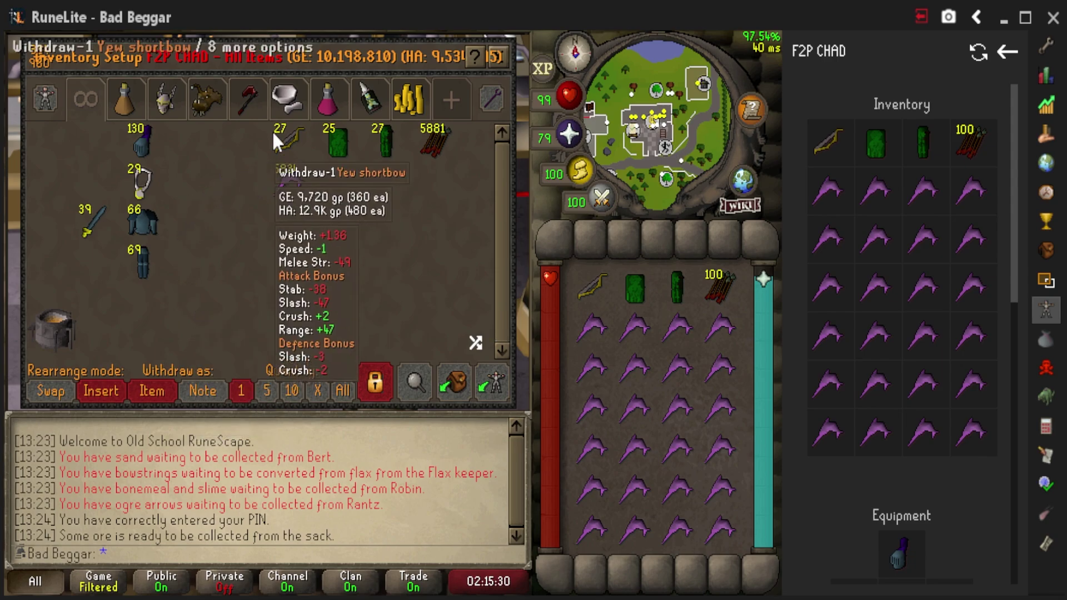
right_click(474, 339)
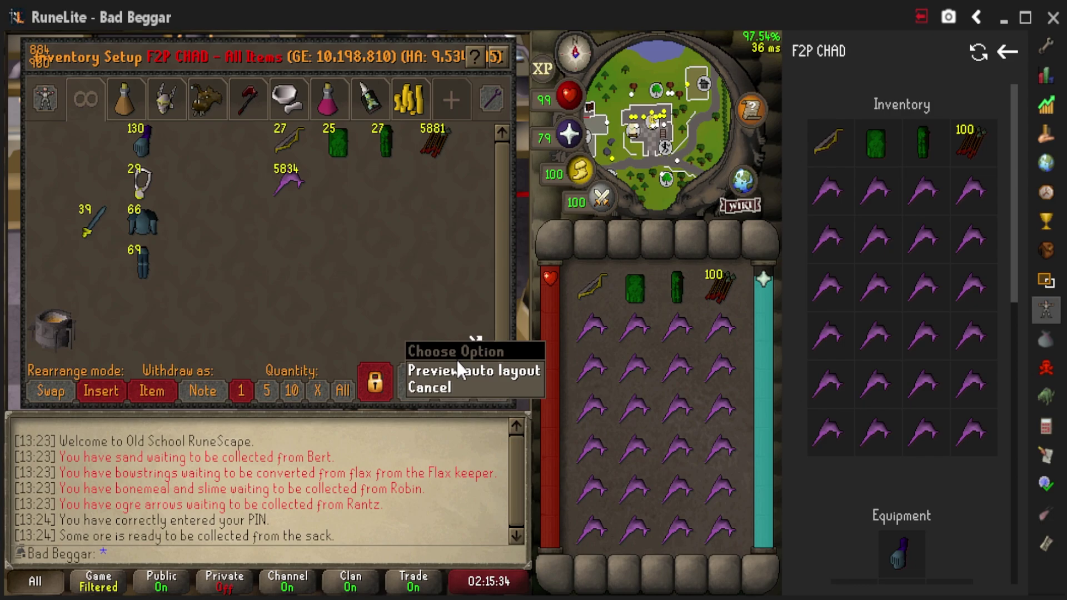
left_click(458, 369)
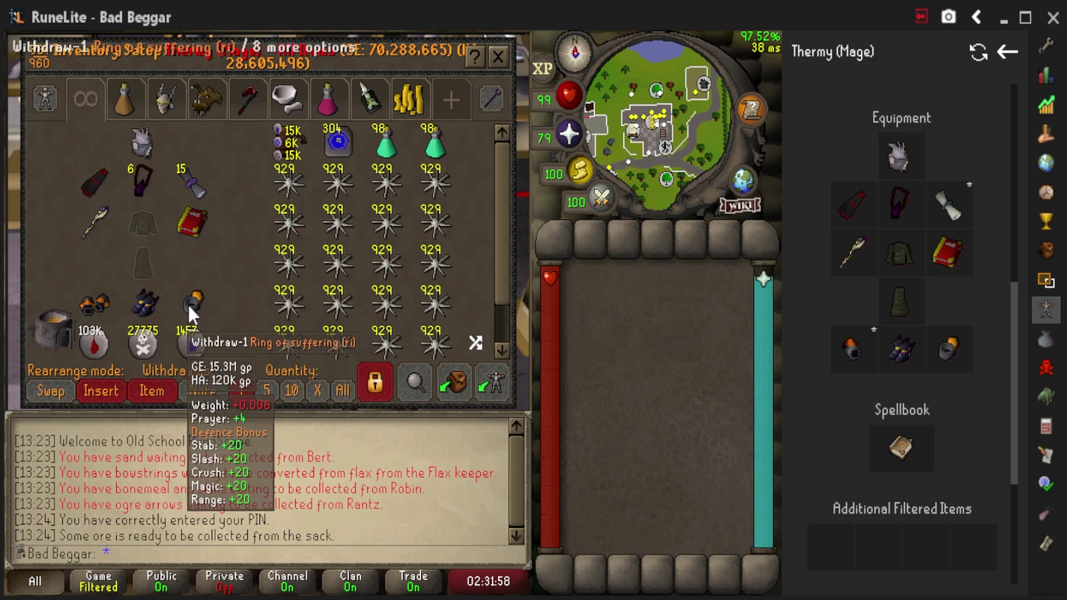
Mark the Thermy (Mage) robe top and robeskirt slots as fuzzy matches.
right_click(144, 232)
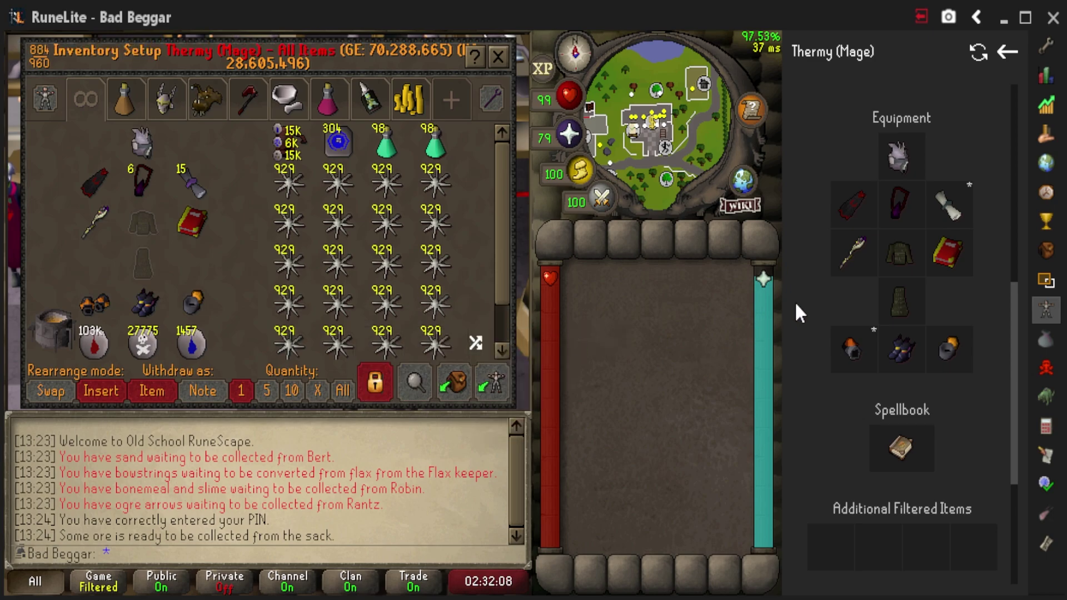
left_click(921, 262)
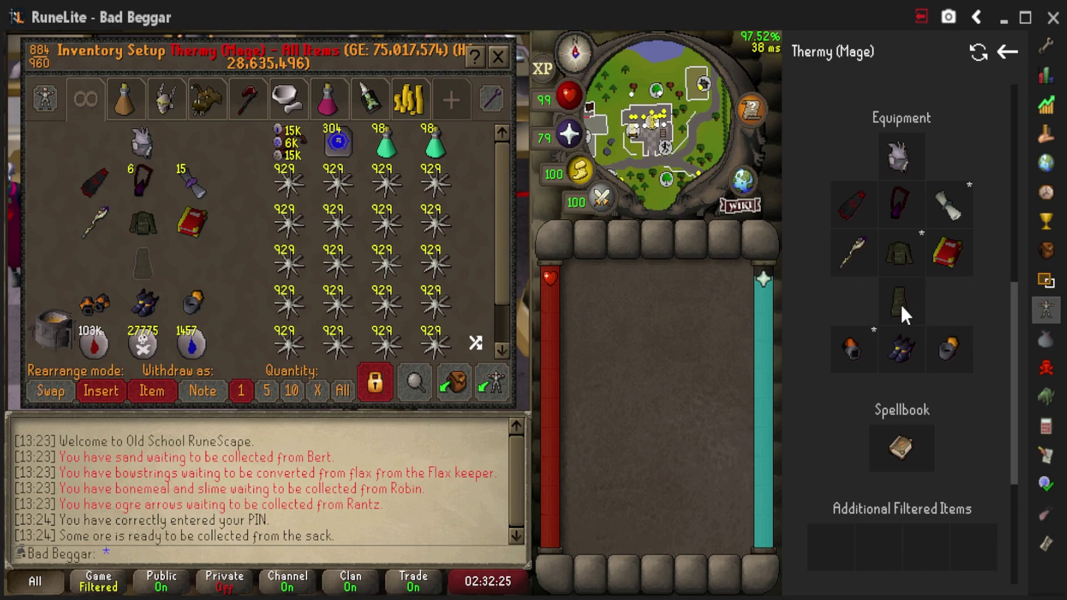
left_click(917, 319)
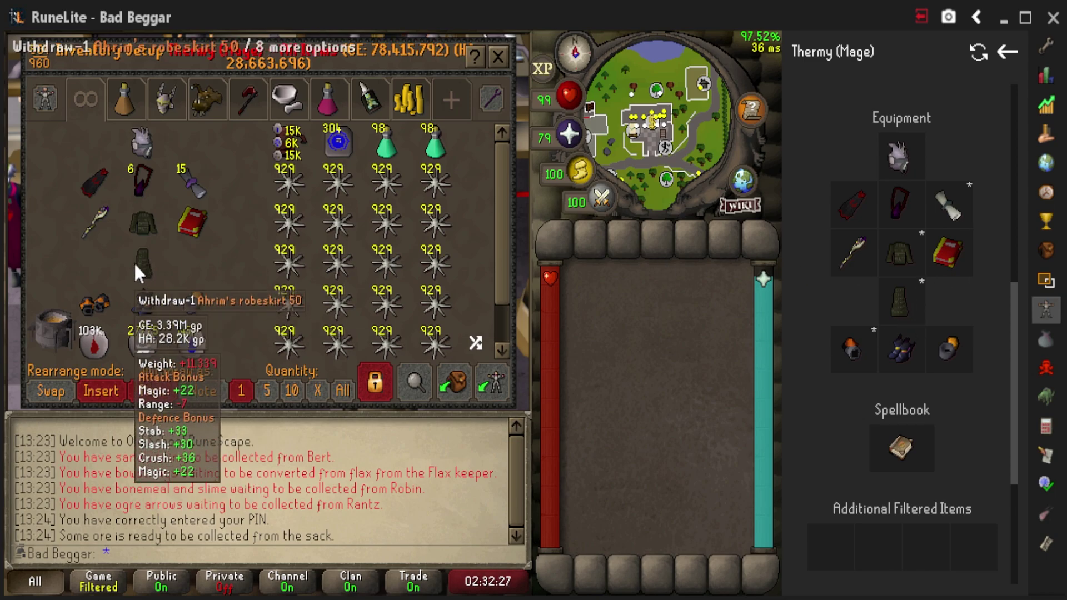